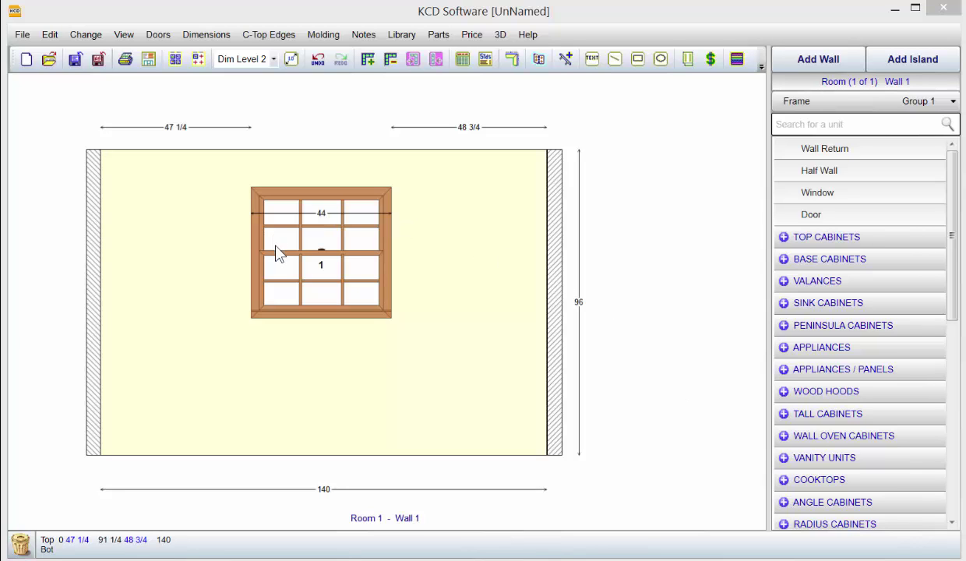
# Step: Insert a 36-wide Sink Base on Wall 1, centred on the window at 51 1/4
pyautogui.click(97, 319)
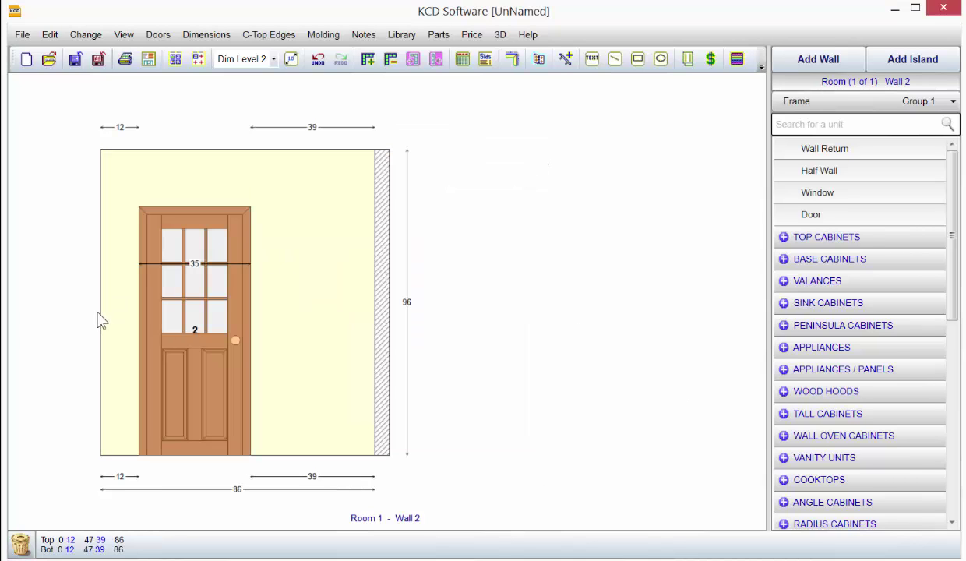
pyautogui.click(388, 233)
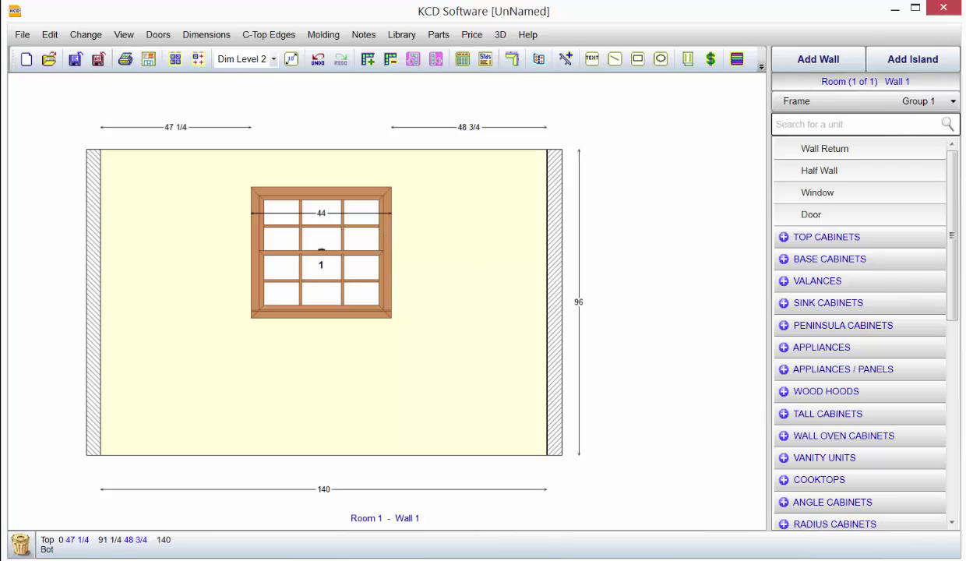
pyautogui.click(863, 304)
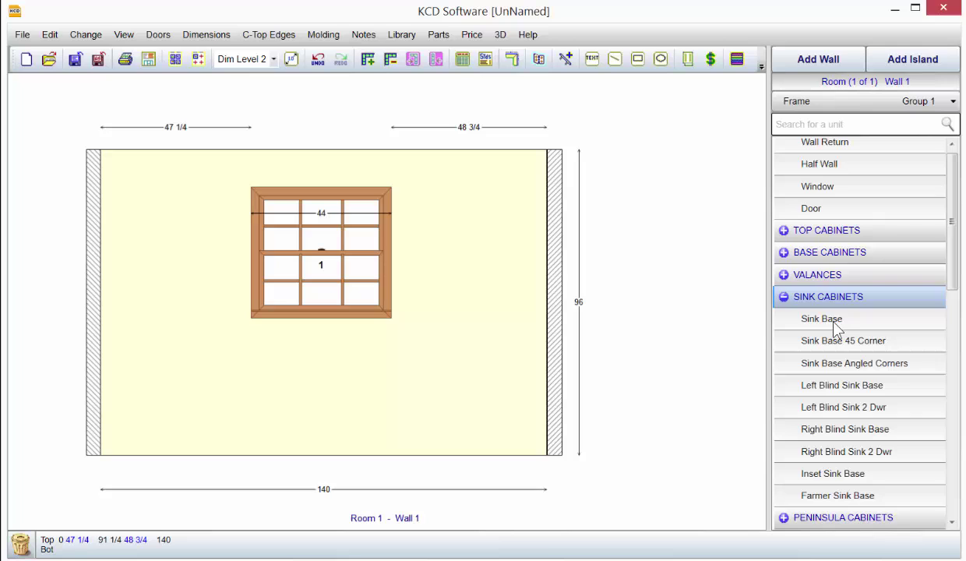
pyautogui.click(833, 322)
pyautogui.doubleClick(834, 321)
pyautogui.write('36')
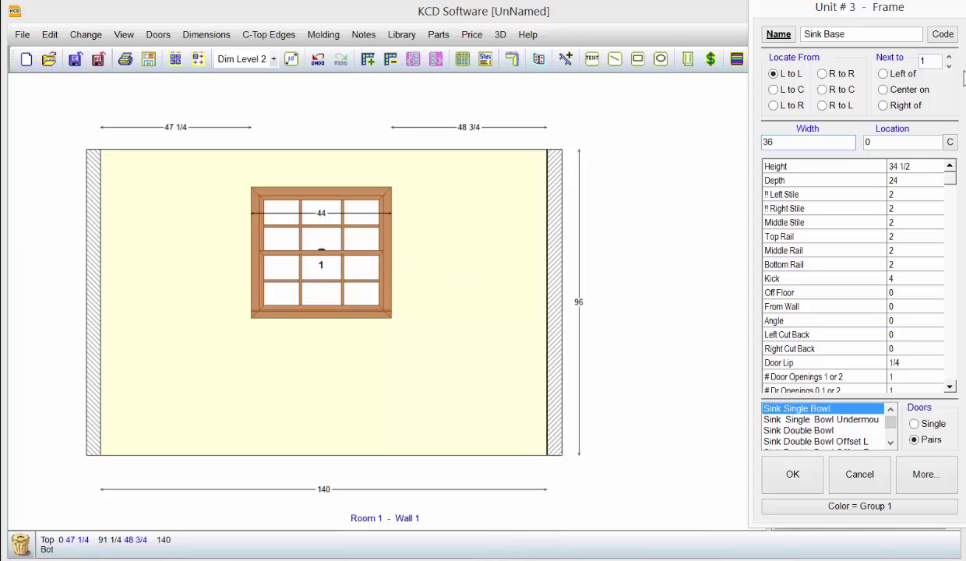
pyautogui.click(885, 90)
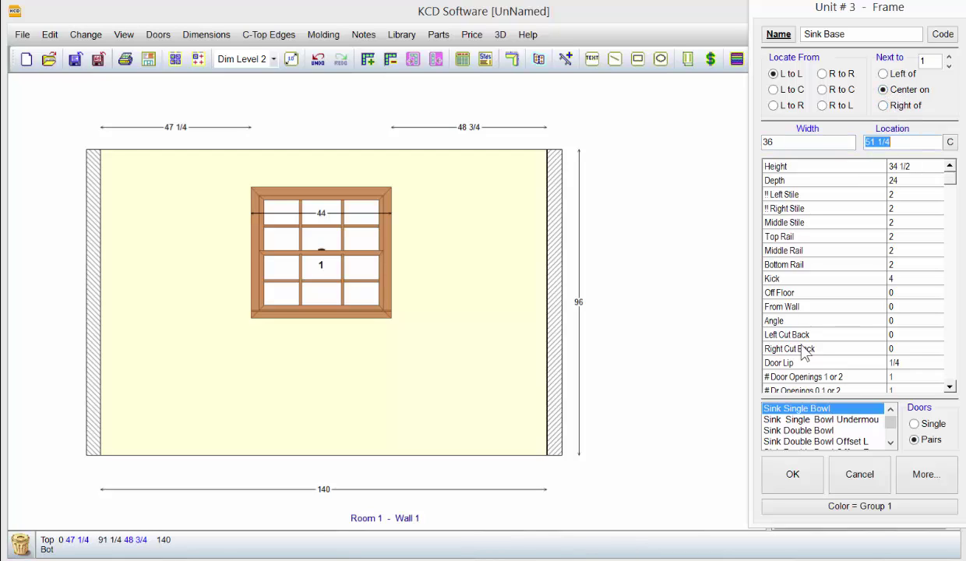
pyautogui.click(795, 473)
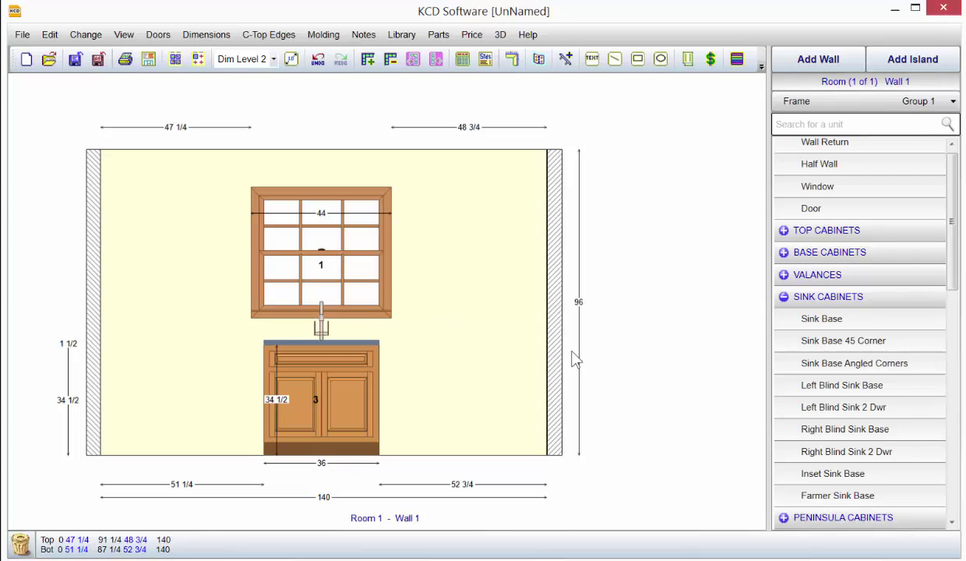
# Step: Place a Dishwasher from the Appliances category immediately right of the sink base unit
pyautogui.click(811, 299)
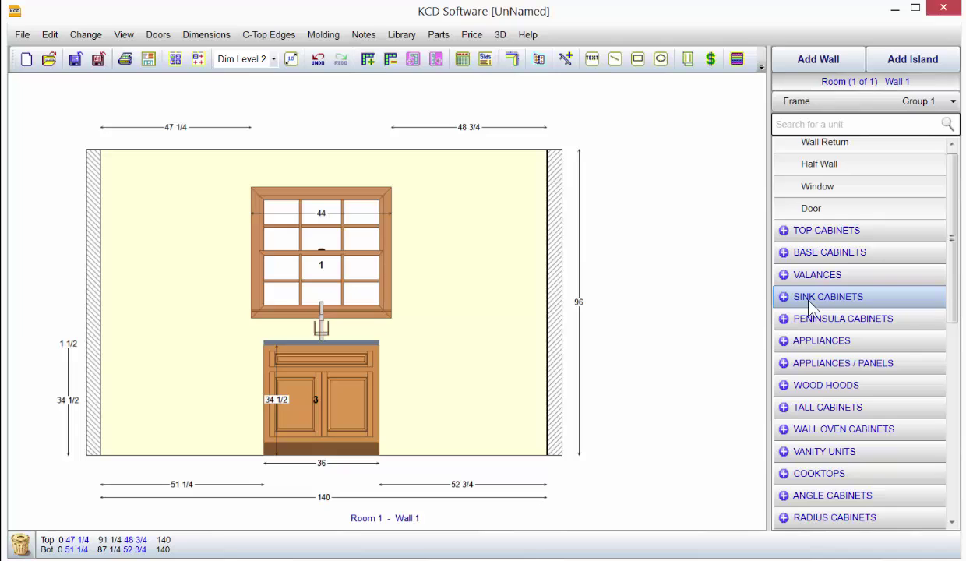
pyautogui.click(818, 343)
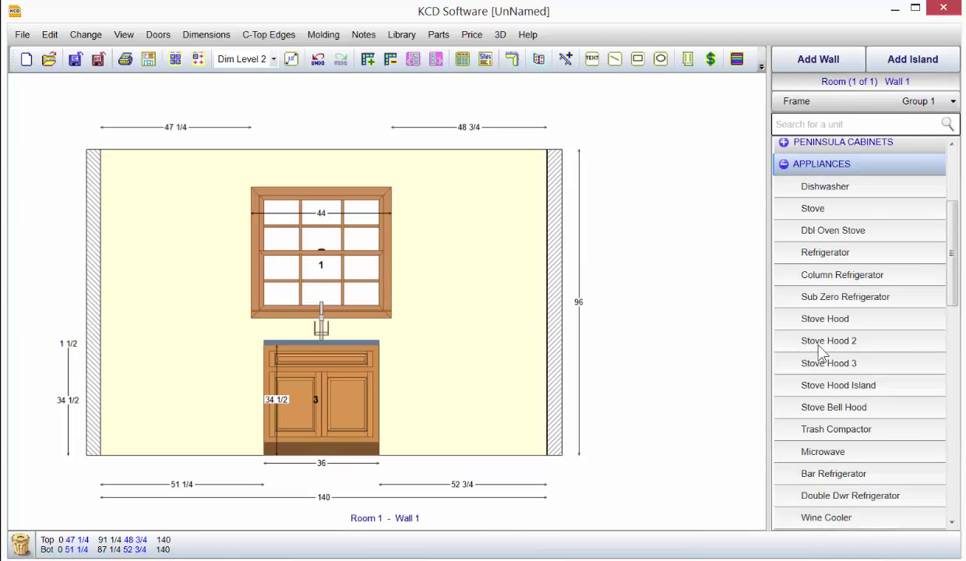
pyautogui.doubleClick(831, 187)
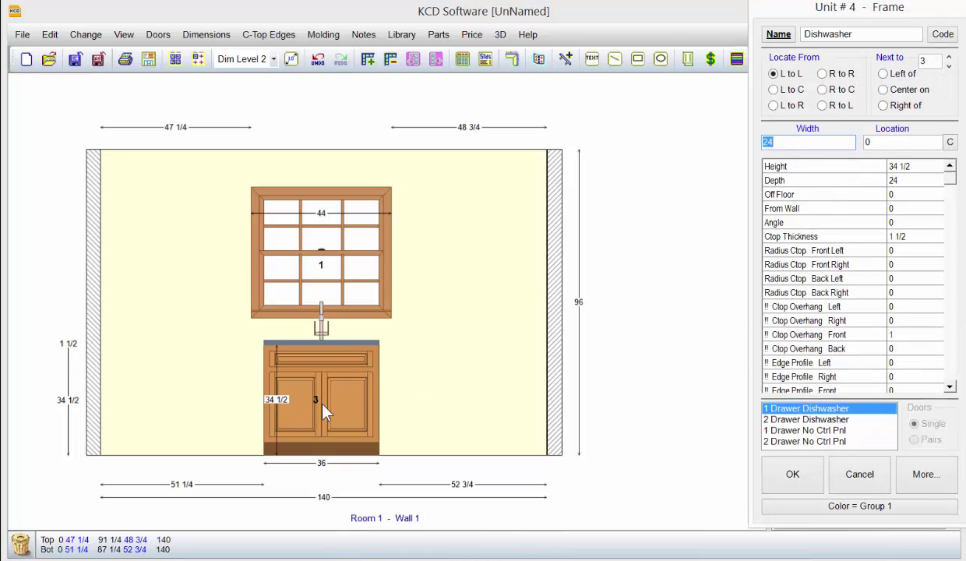
pyautogui.click(884, 106)
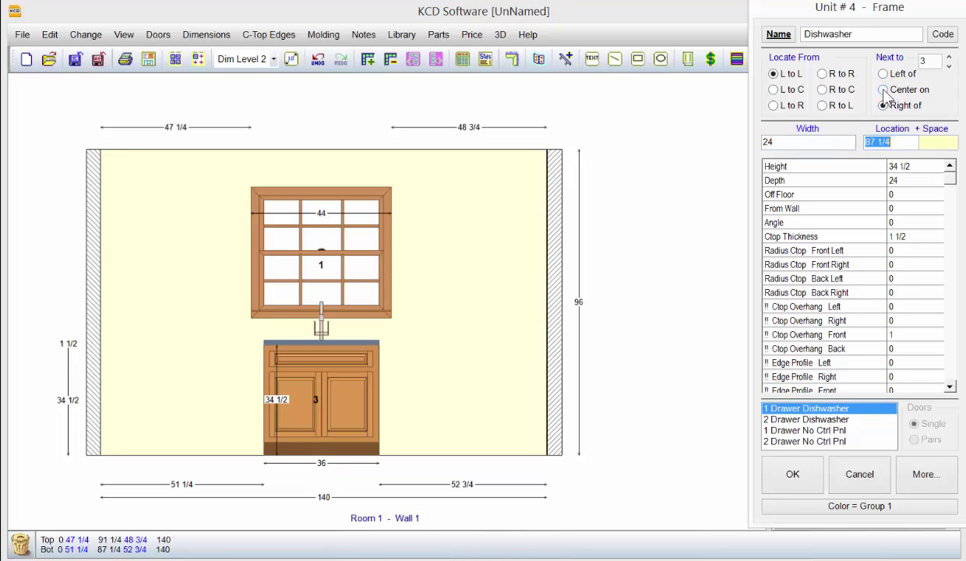
pyautogui.click(791, 483)
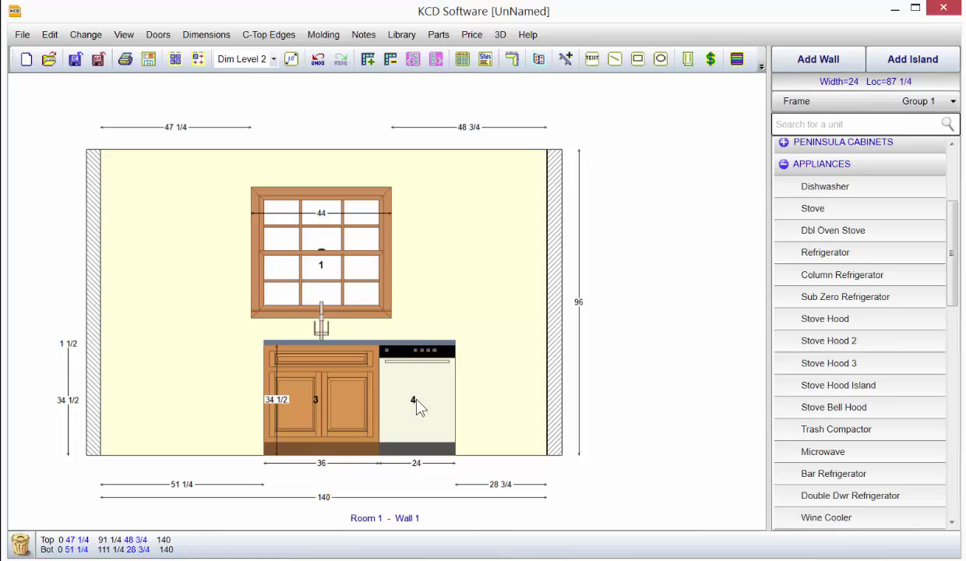
pyautogui.moveTo(416, 399); pyautogui.dragTo(217, 380)
pyautogui.moveTo(353, 423); pyautogui.dragTo(400, 412)
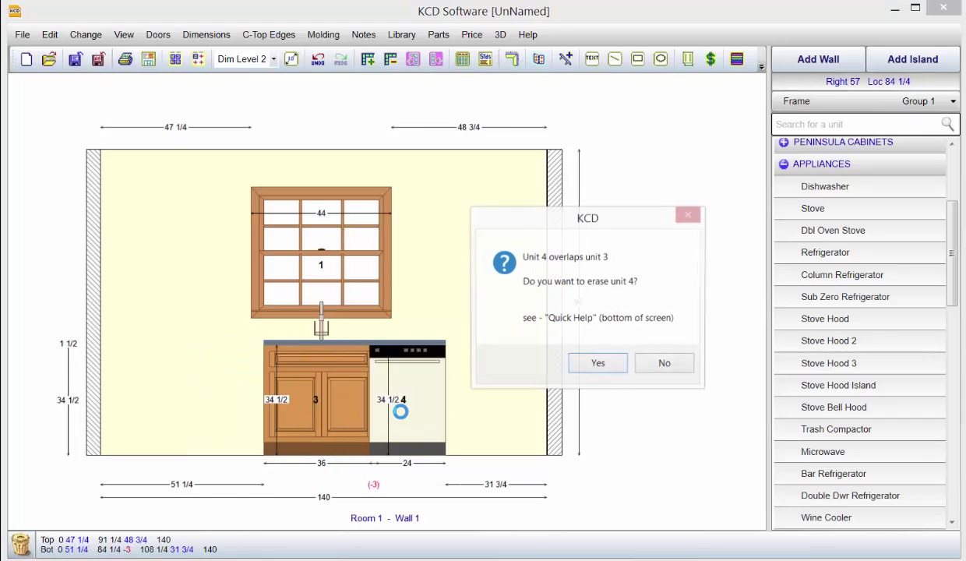
pyautogui.click(662, 364)
pyautogui.moveTo(394, 388); pyautogui.dragTo(418, 399)
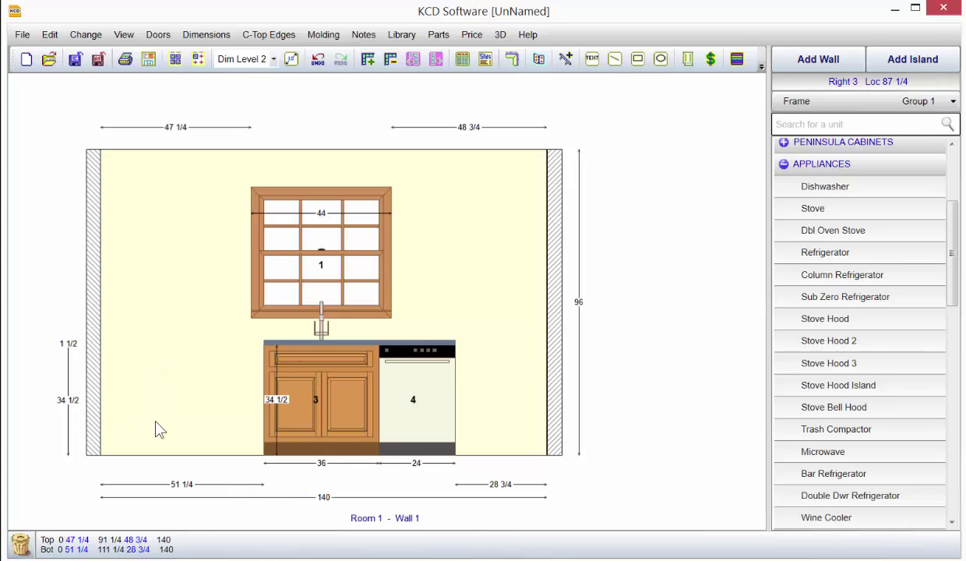
# Step: Insert a 36-wide LazySusan Base into Wall 1's left corner and review its properties unchanged
pyautogui.click(785, 164)
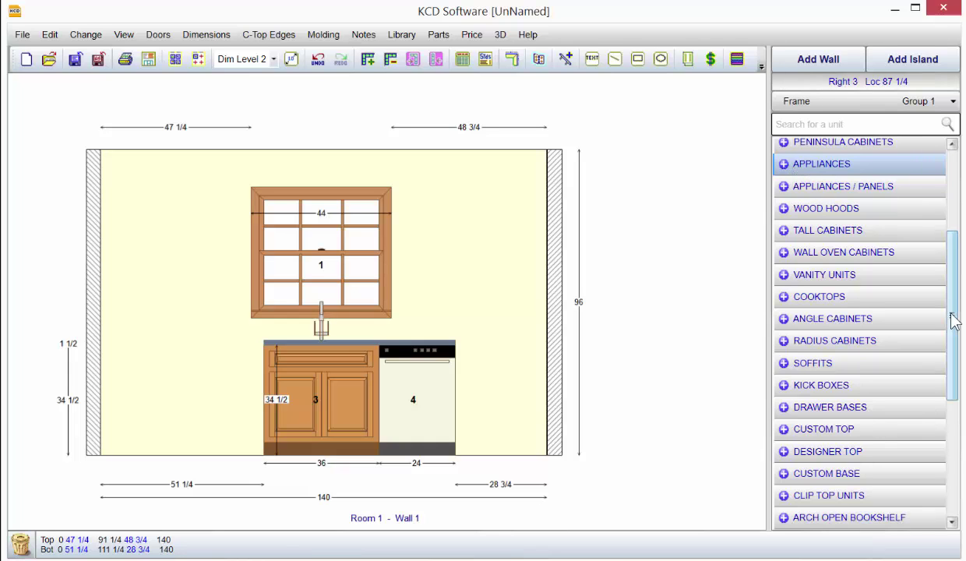
pyautogui.moveTo(952, 315); pyautogui.dragTo(950, 274)
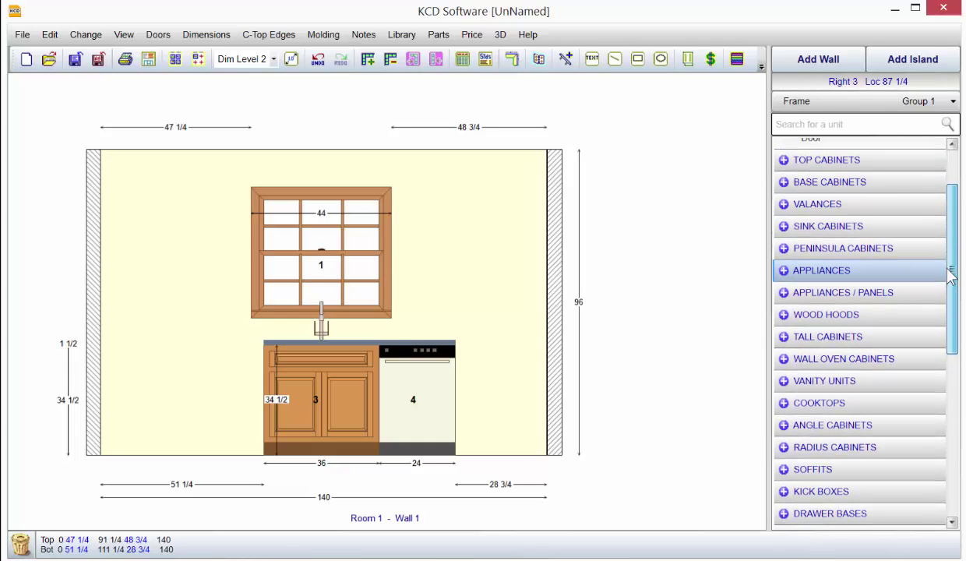
pyautogui.click(865, 184)
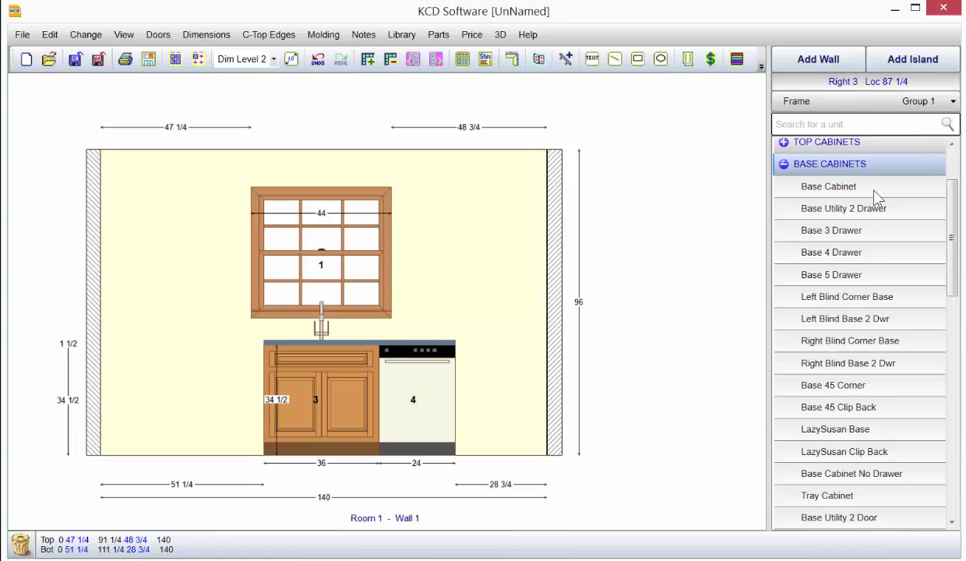
pyautogui.click(847, 438)
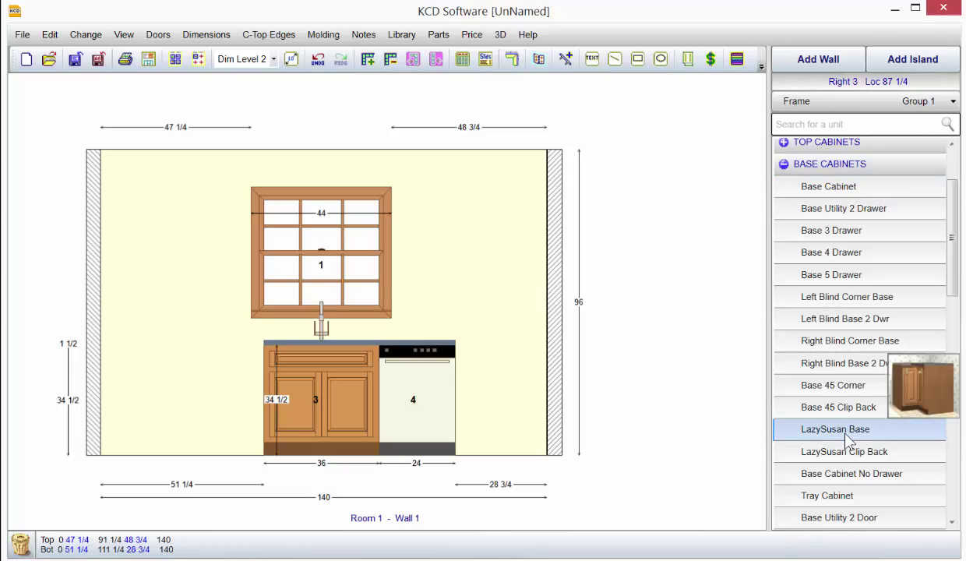
pyautogui.click(839, 389)
pyautogui.click(832, 430)
pyautogui.doubleClick(838, 433)
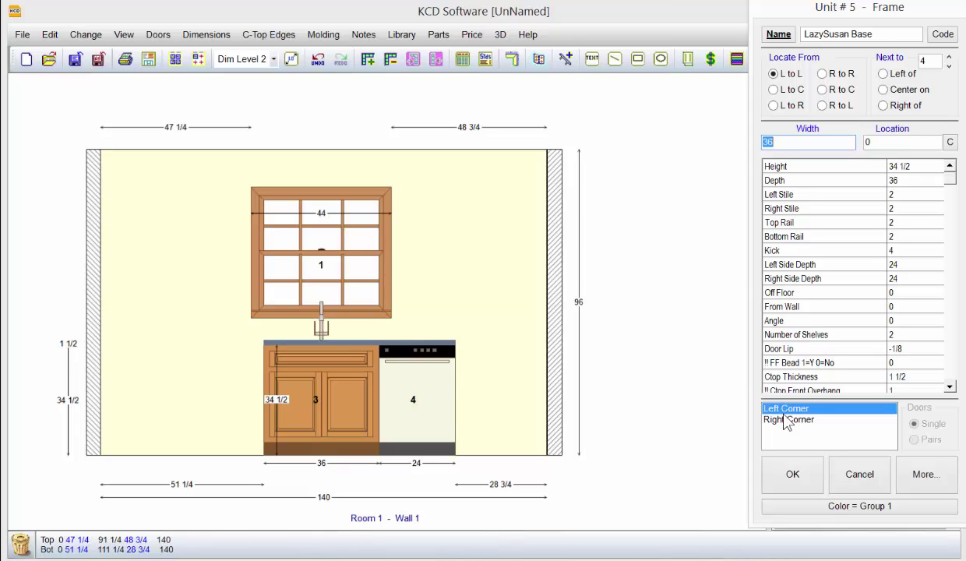
pyautogui.click(793, 473)
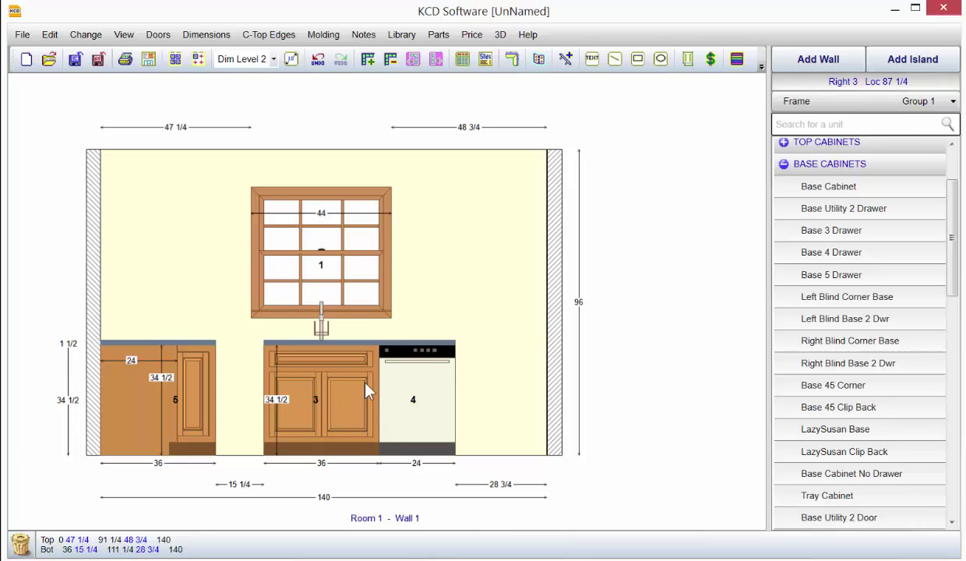
pyautogui.doubleClick(177, 405)
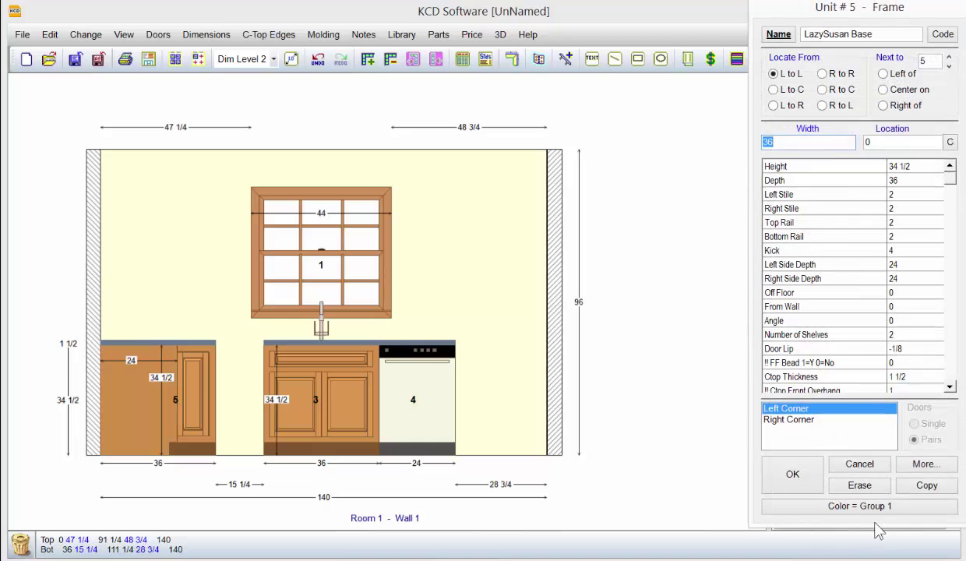
pyautogui.click(871, 466)
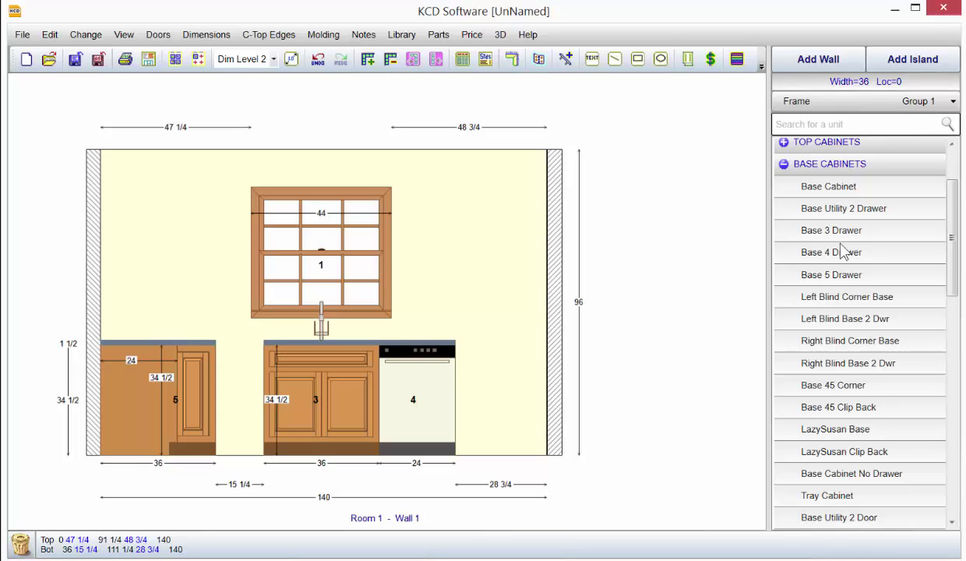
# Step: Draw a 15 1/4-wide Base Cabinet from the lazy susan's right edge to the sink base
pyautogui.moveTo(869, 193)
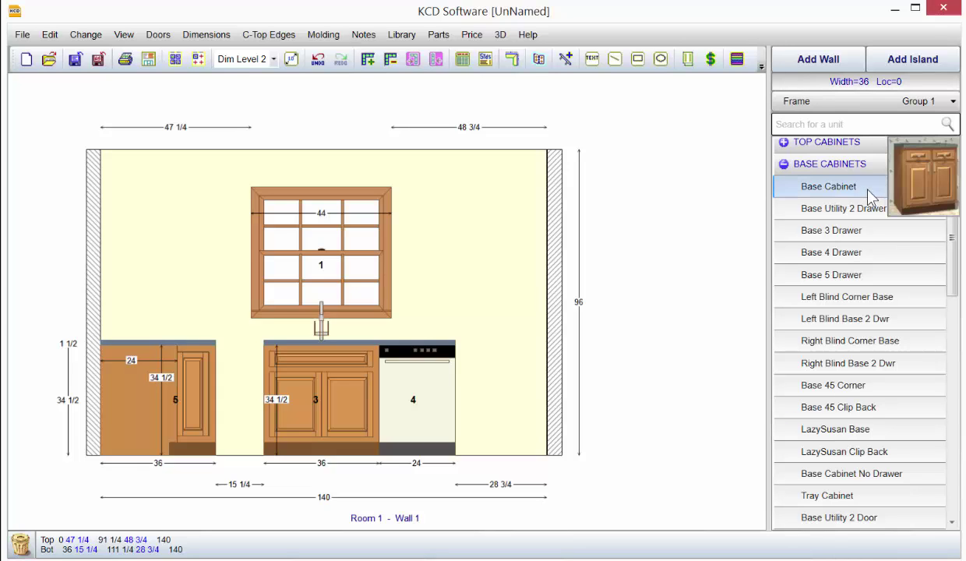
pyautogui.click(788, 191)
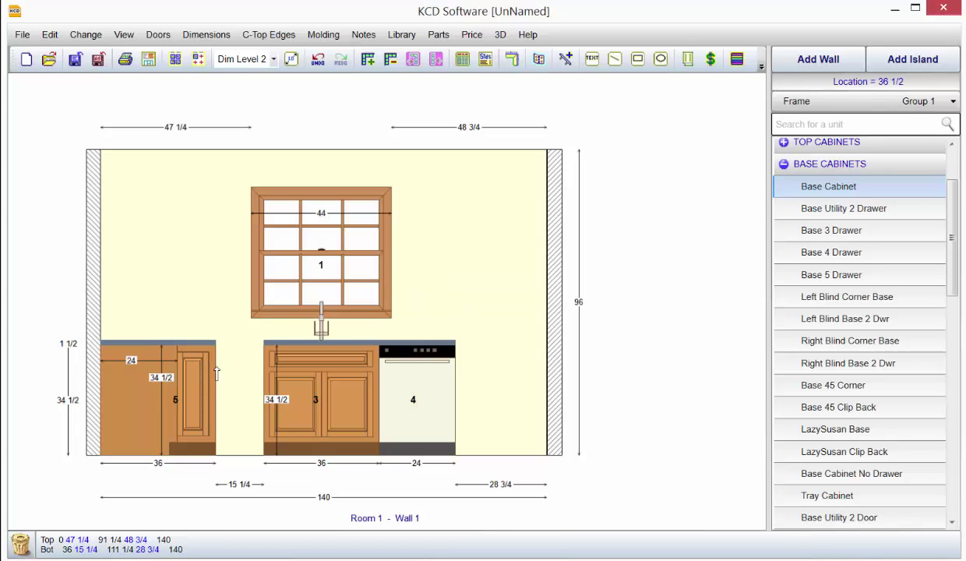
pyautogui.click(217, 373)
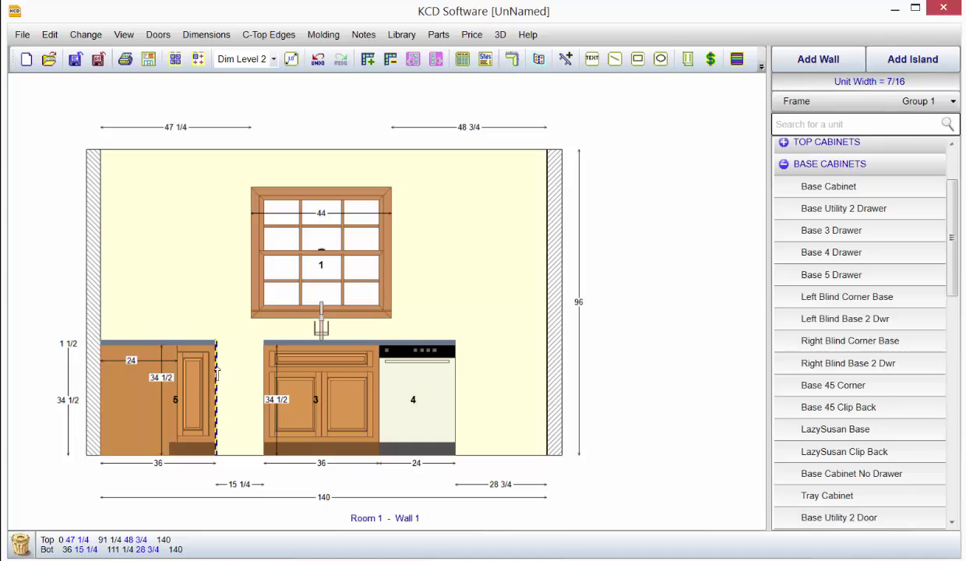
pyautogui.moveTo(218, 374); pyautogui.dragTo(264, 363)
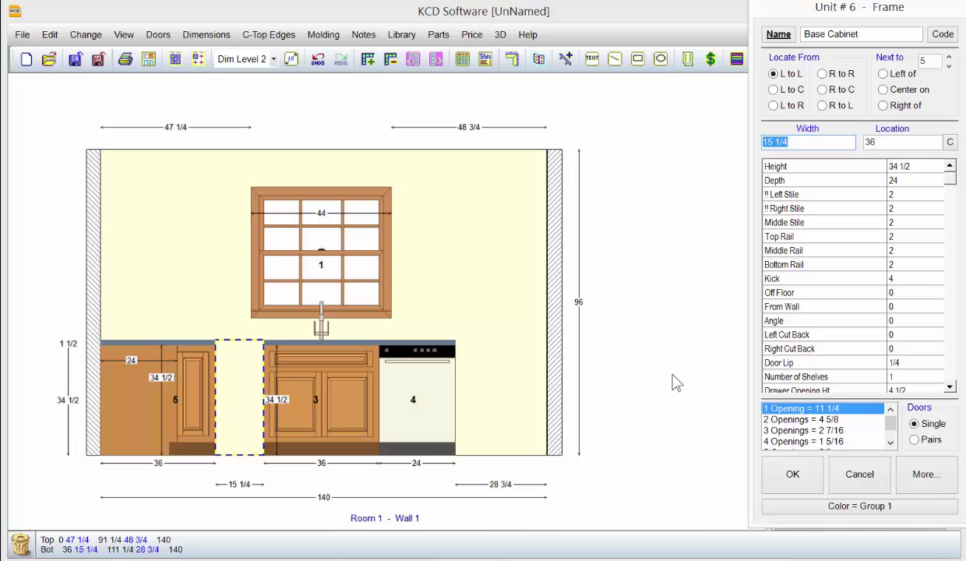
pyautogui.click(789, 471)
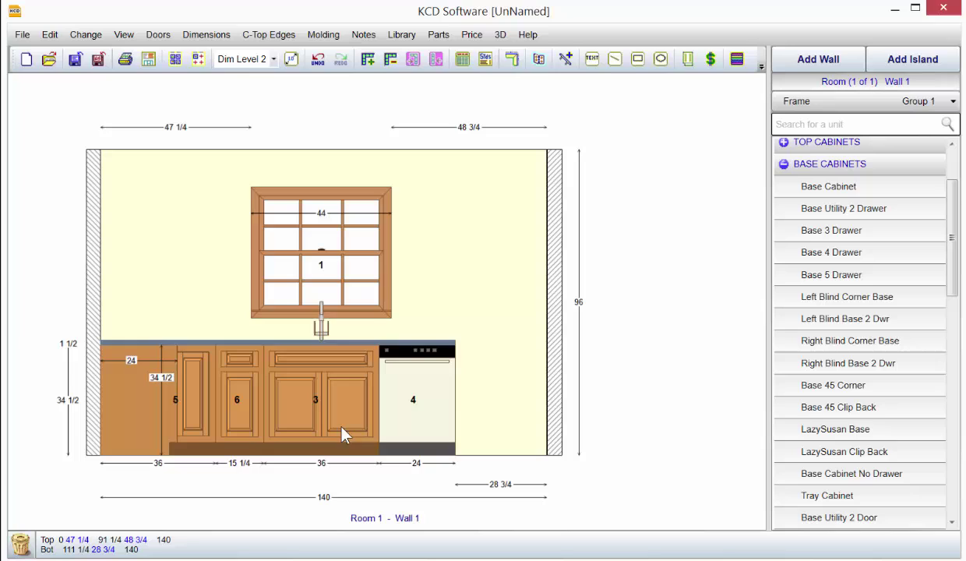
# Step: Draw a 28 3/4-wide Base Cabinet from the dishwasher's right edge to the right wall
pyautogui.click(791, 186)
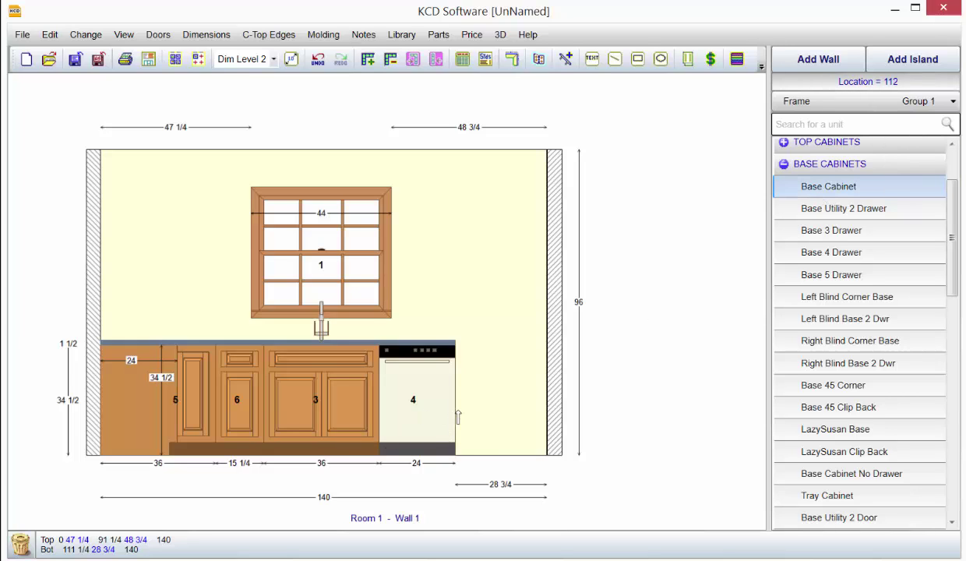
pyautogui.moveTo(458, 417); pyautogui.dragTo(545, 415)
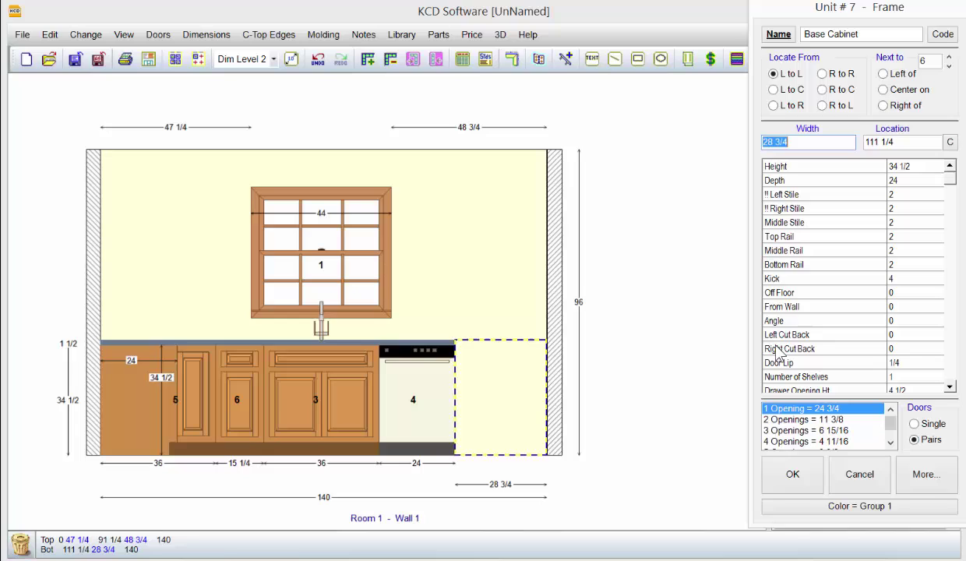
pyautogui.click(789, 475)
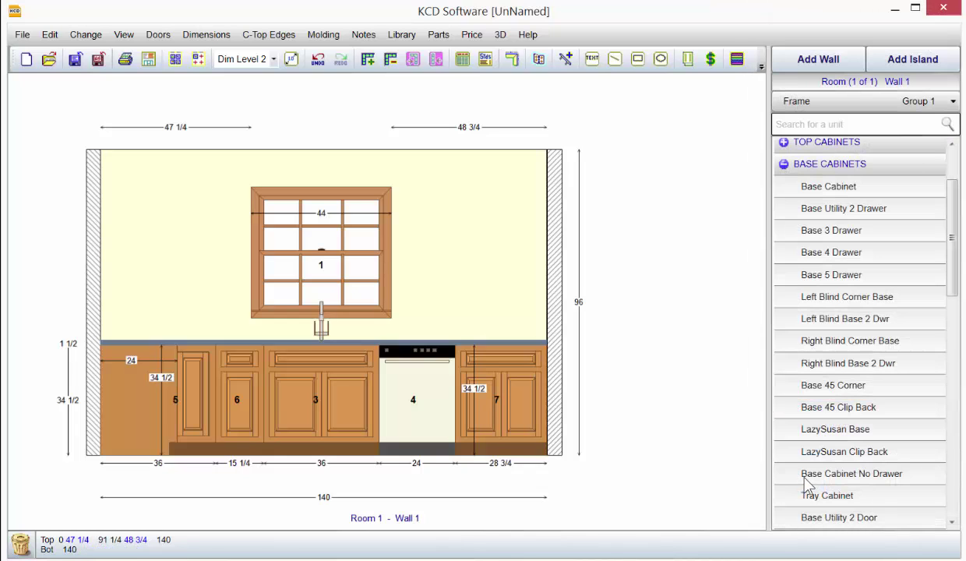